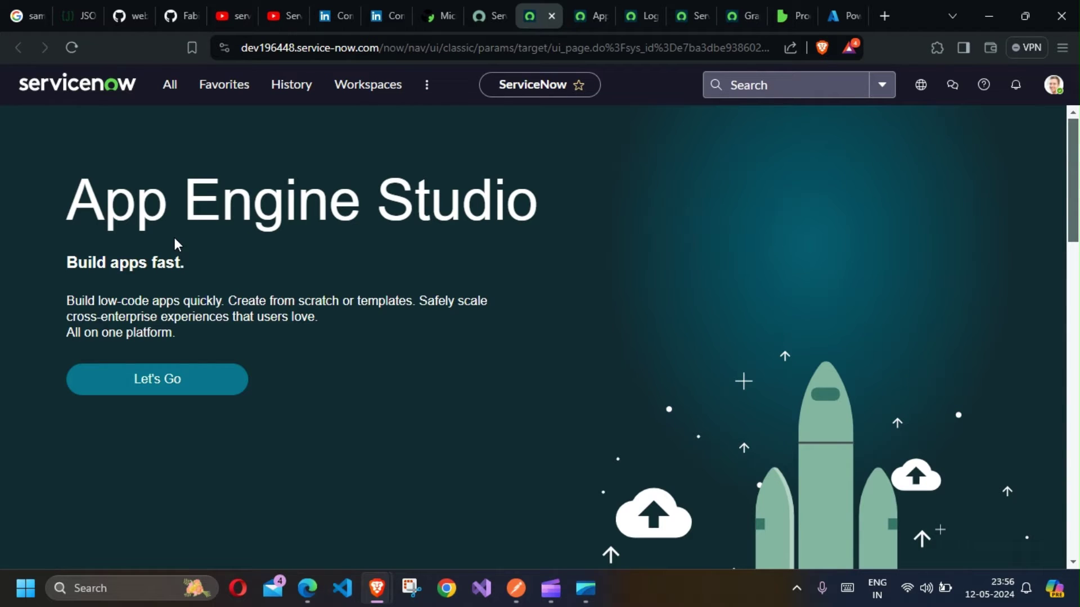
# - Filter All for 'oauth', open System OAuth > Application Registry, and start a new record
pyautogui.click(170, 86)
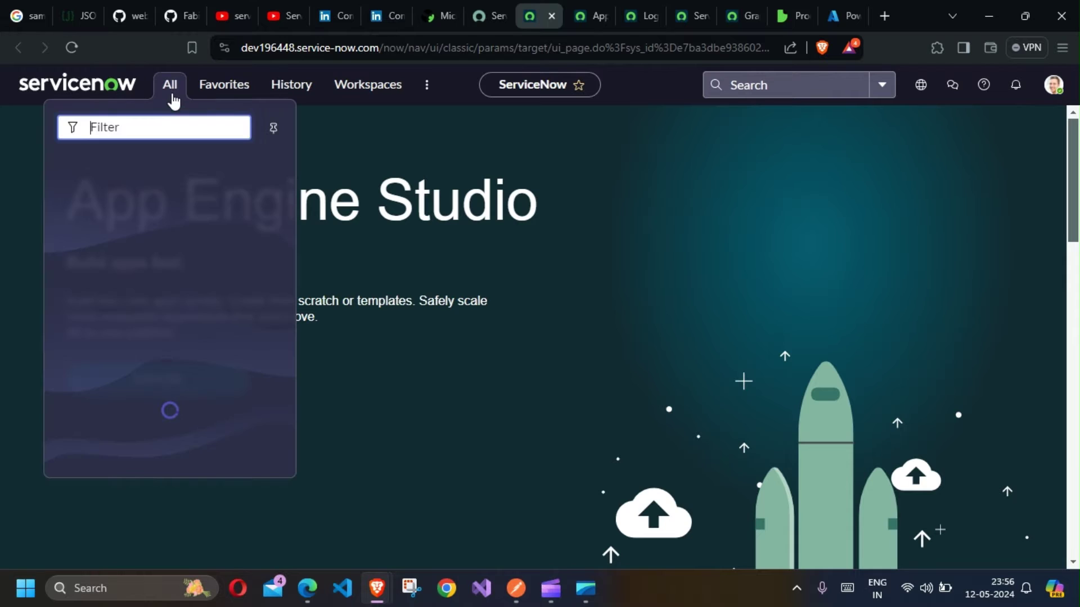
pyautogui.write('oauth')
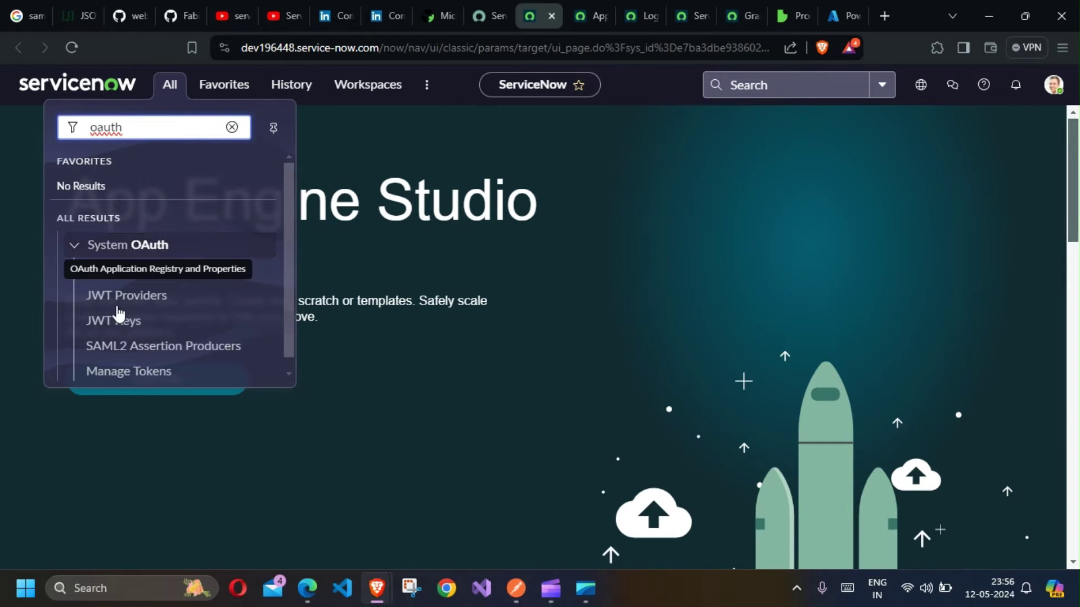
pyautogui.click(171, 271)
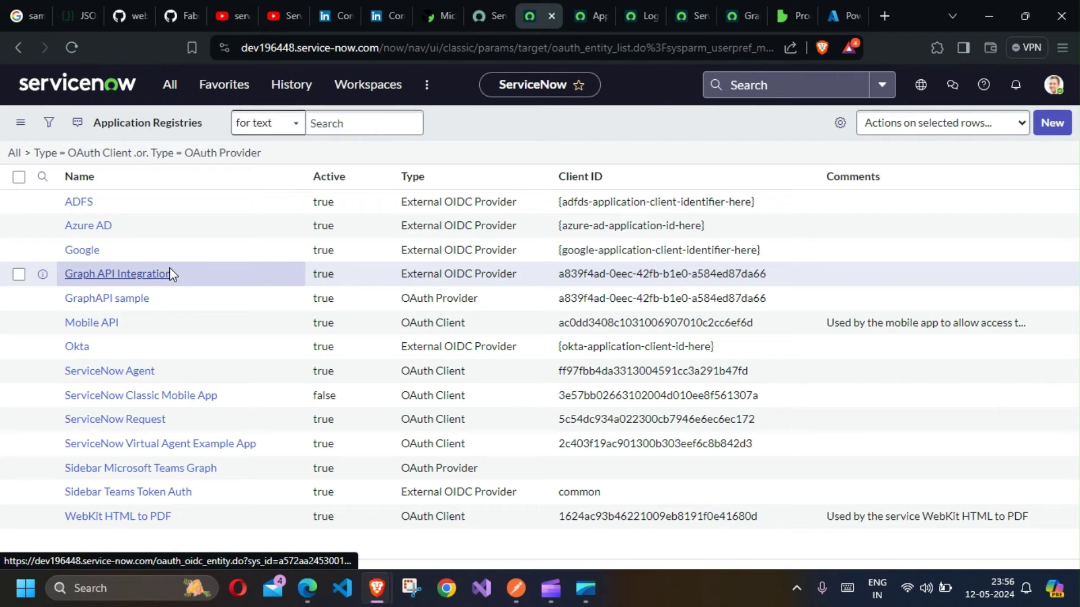
pyautogui.click(1047, 129)
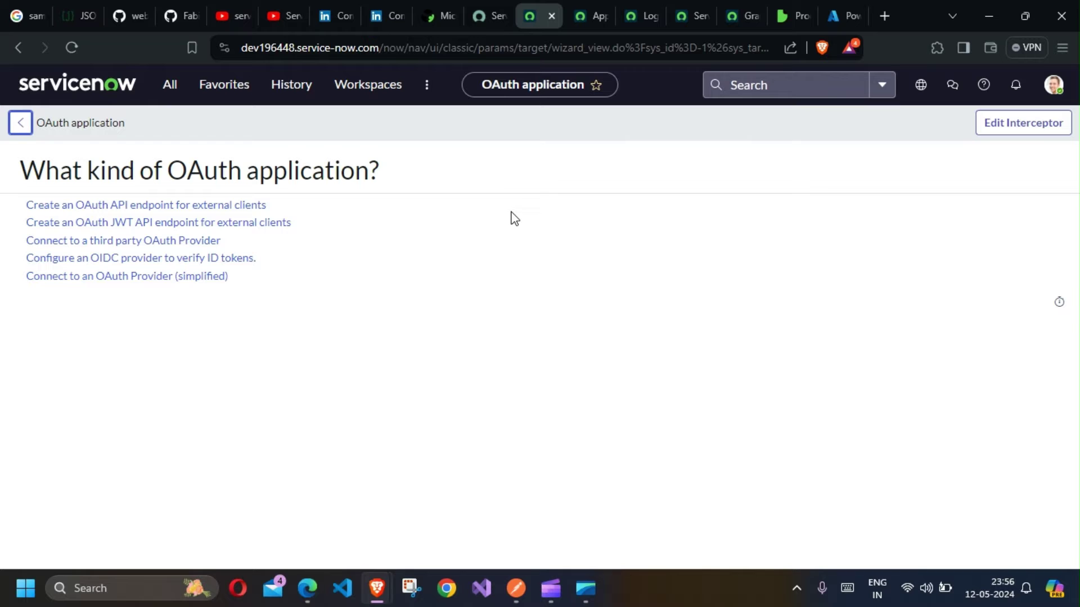
# - Choose 'Connect to a third party OAuth Provider' and name it 'GraphAPI Config'
pyautogui.click(159, 242)
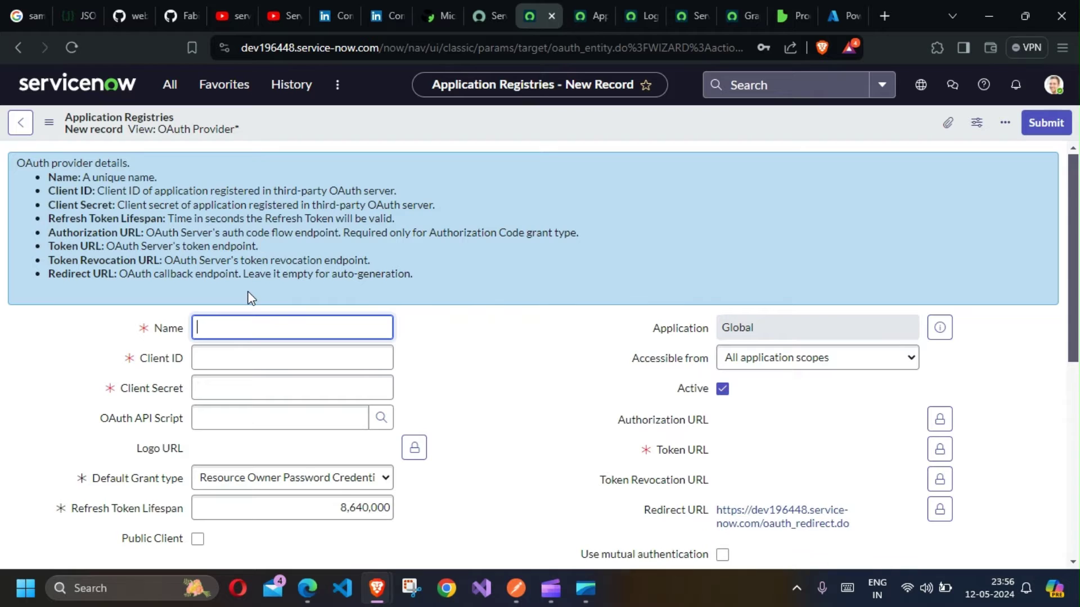
pyautogui.scroll(-1, 250, 298)
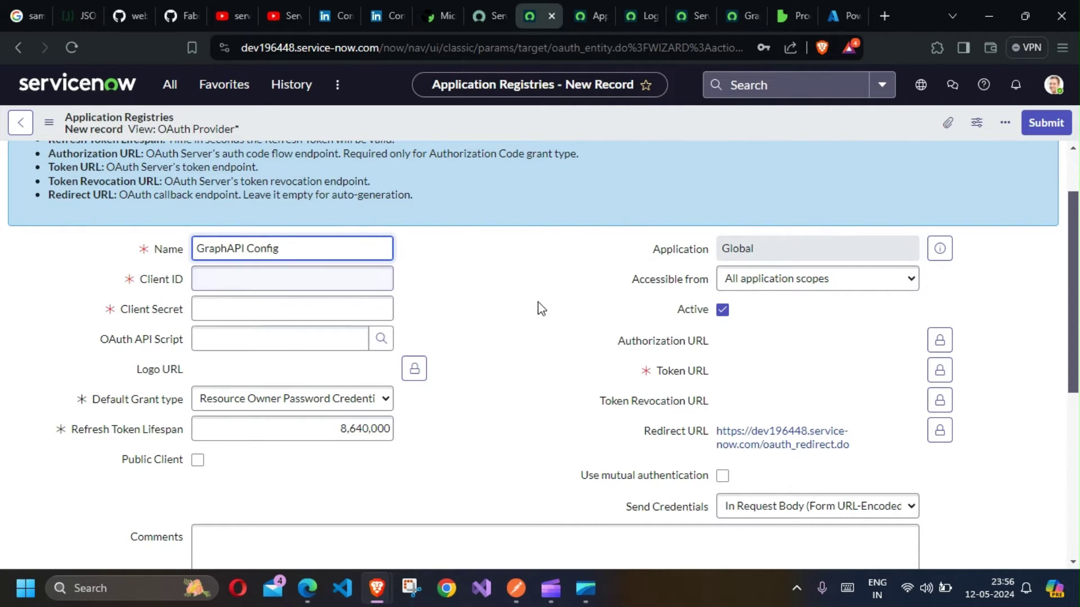
pyautogui.click(498, 314)
pyautogui.click(248, 273)
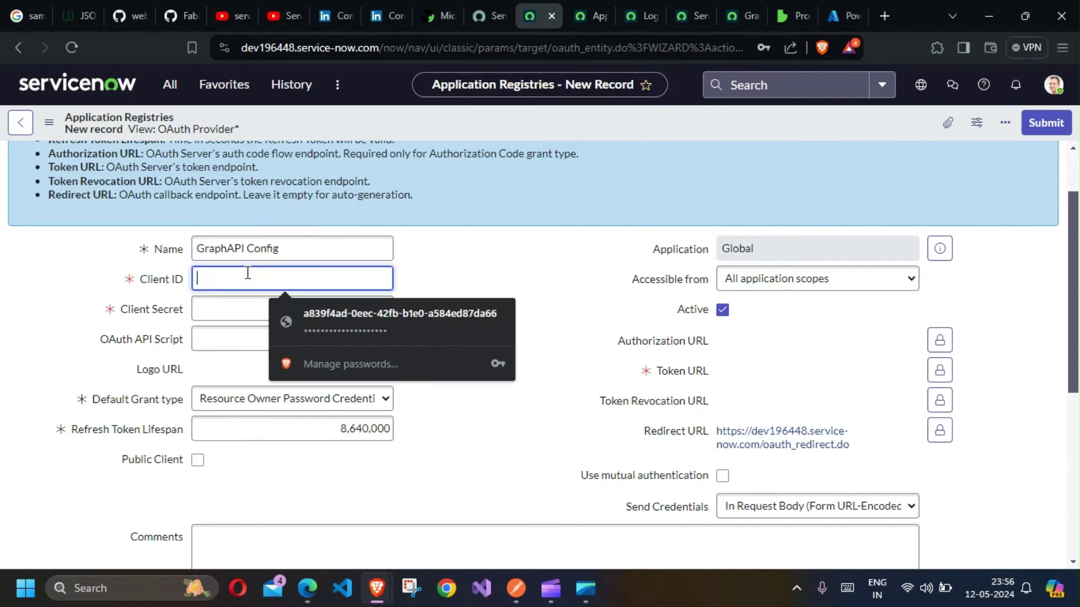
pyautogui.click(460, 250)
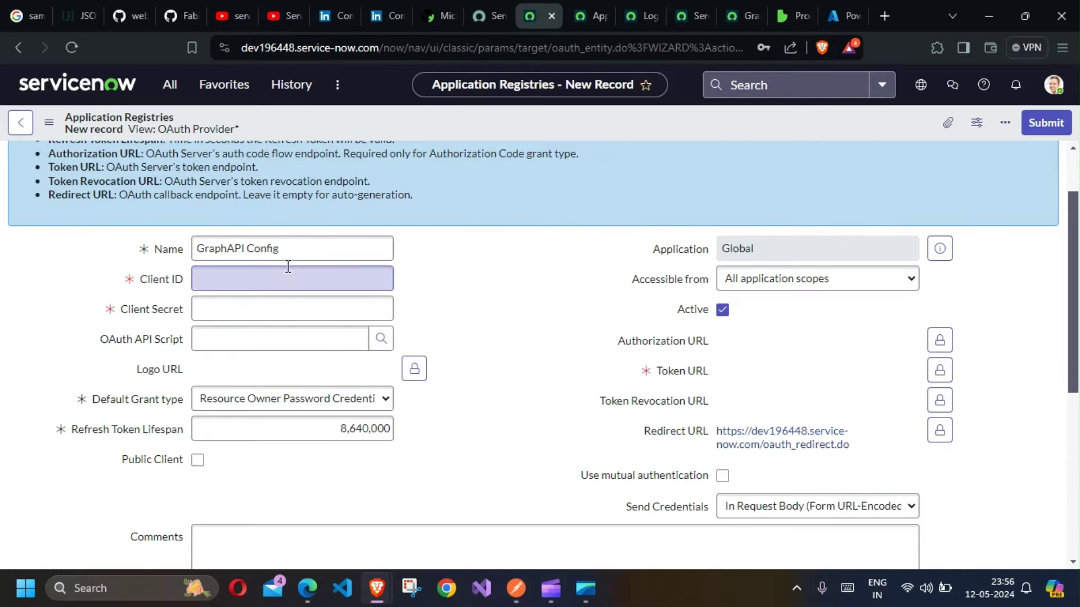
# - Copy the PowerAppsWithGRaph Application (client) ID from the Azure Overview and return to ServiceNow
pyautogui.click(838, 16)
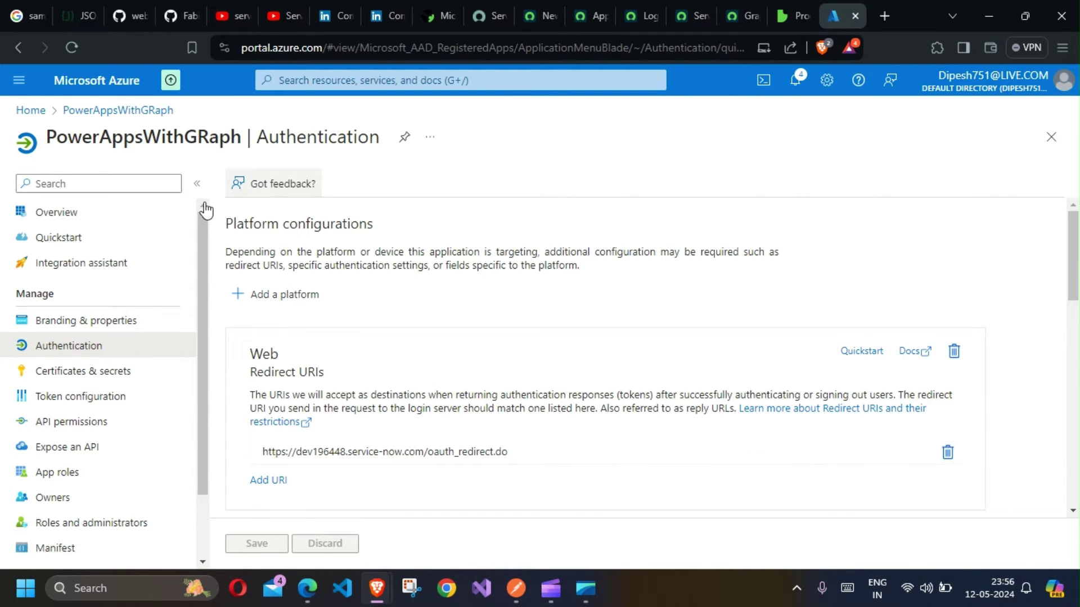
pyautogui.click(46, 218)
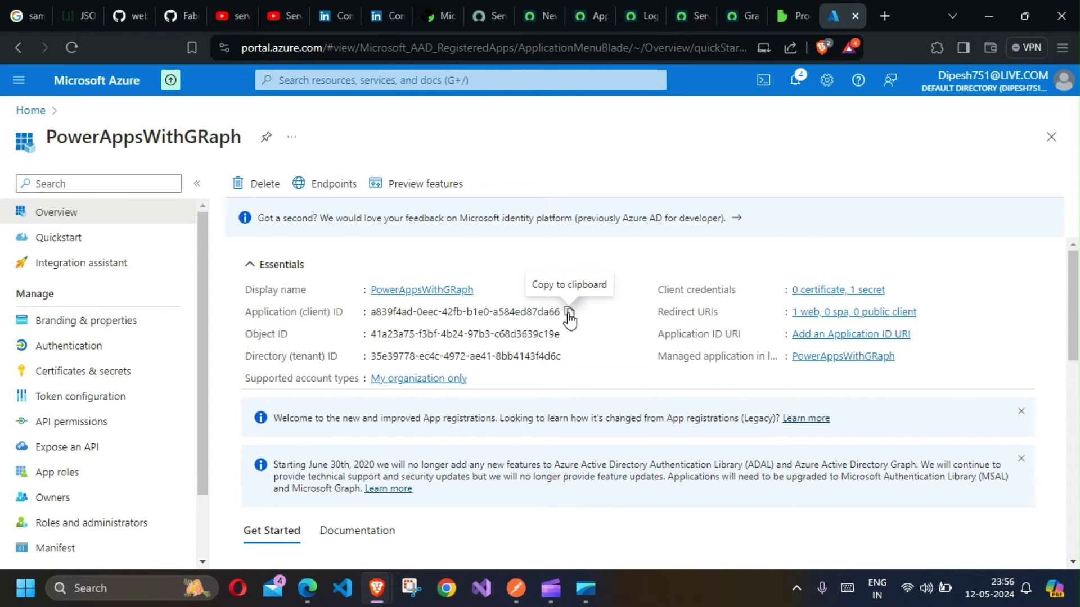
pyautogui.click(568, 311)
pyautogui.click(449, 17)
pyautogui.click(485, 19)
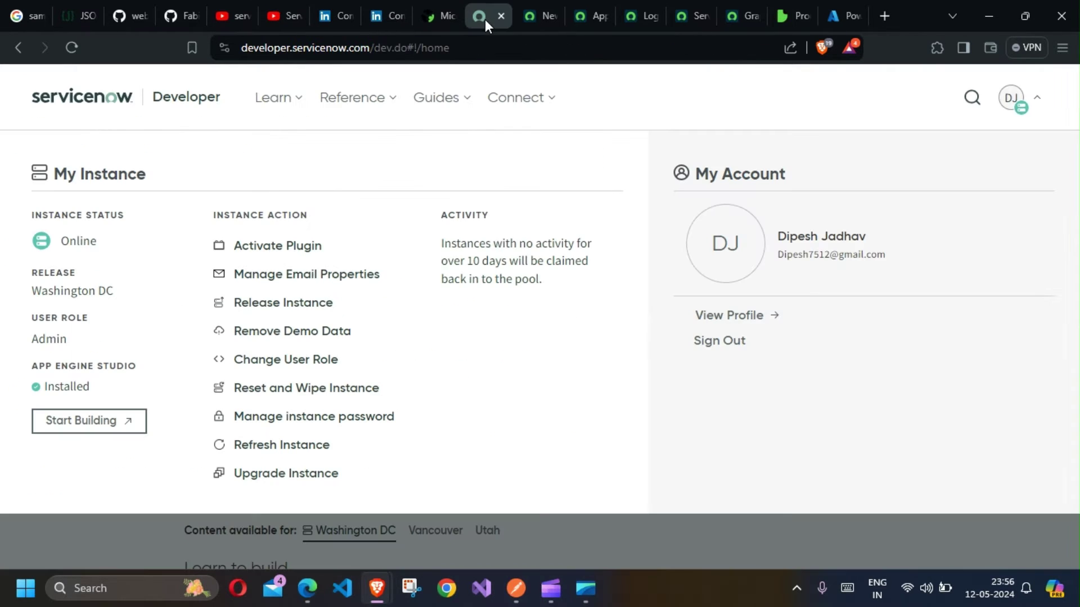
pyautogui.click(537, 20)
# - Paste the Azure client ID into Client ID and move the form into its own maximized window
pyautogui.click(242, 278)
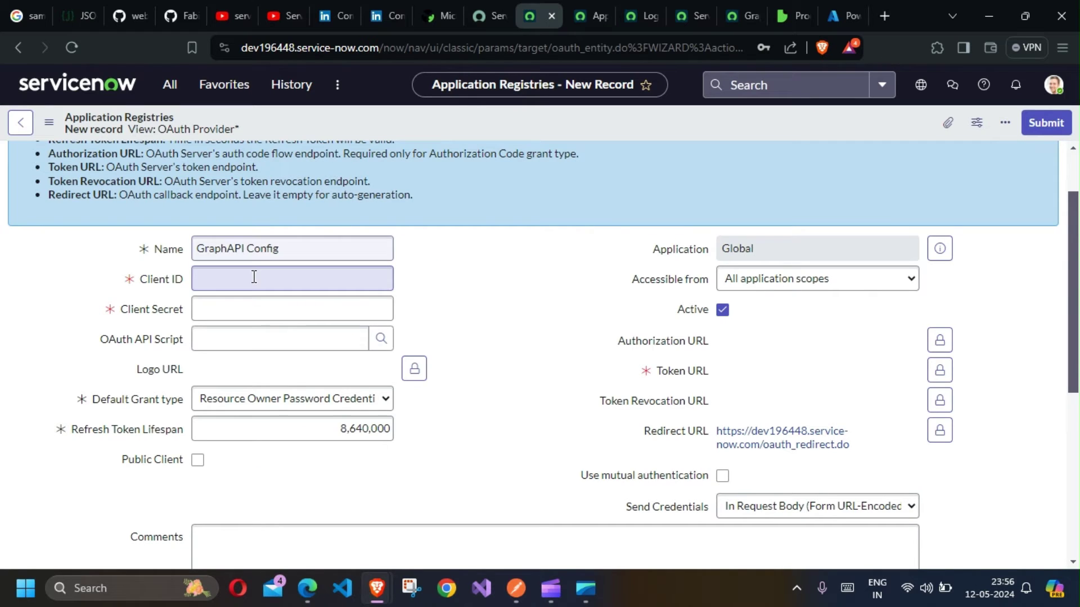
pyautogui.hotkey('ctrl', 'v')
pyautogui.click(524, 77)
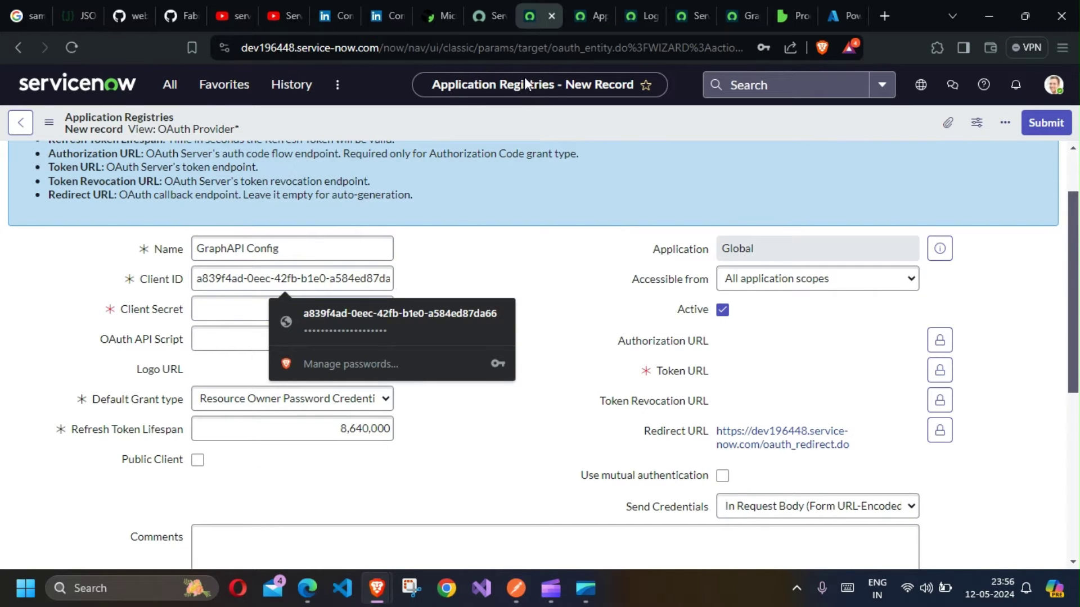
pyautogui.moveTo(539, 16); pyautogui.dragTo(515, 132)
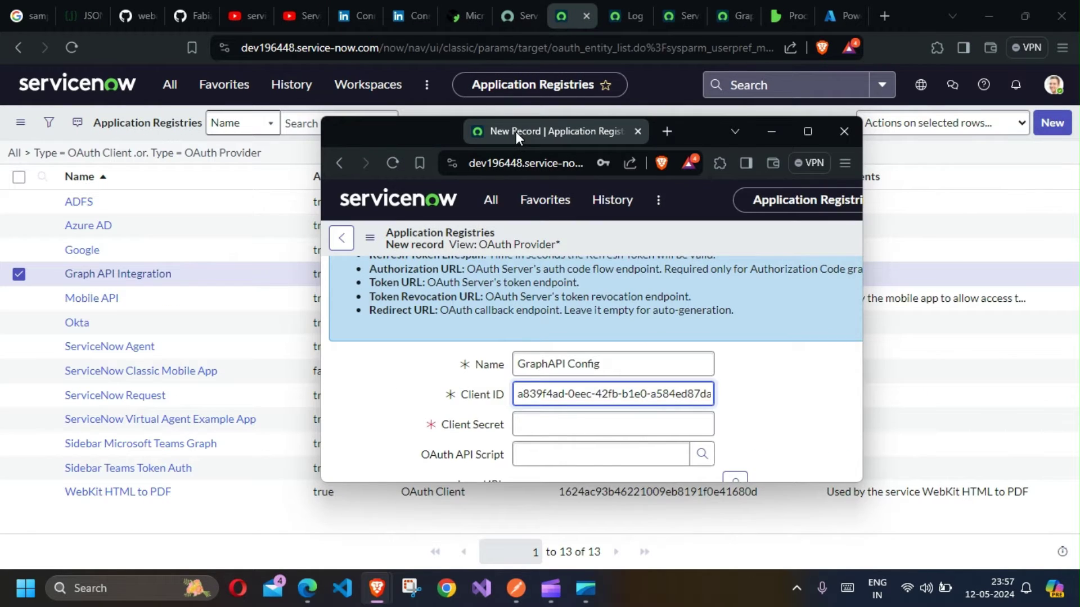
pyautogui.click(809, 136)
pyautogui.click(244, 279)
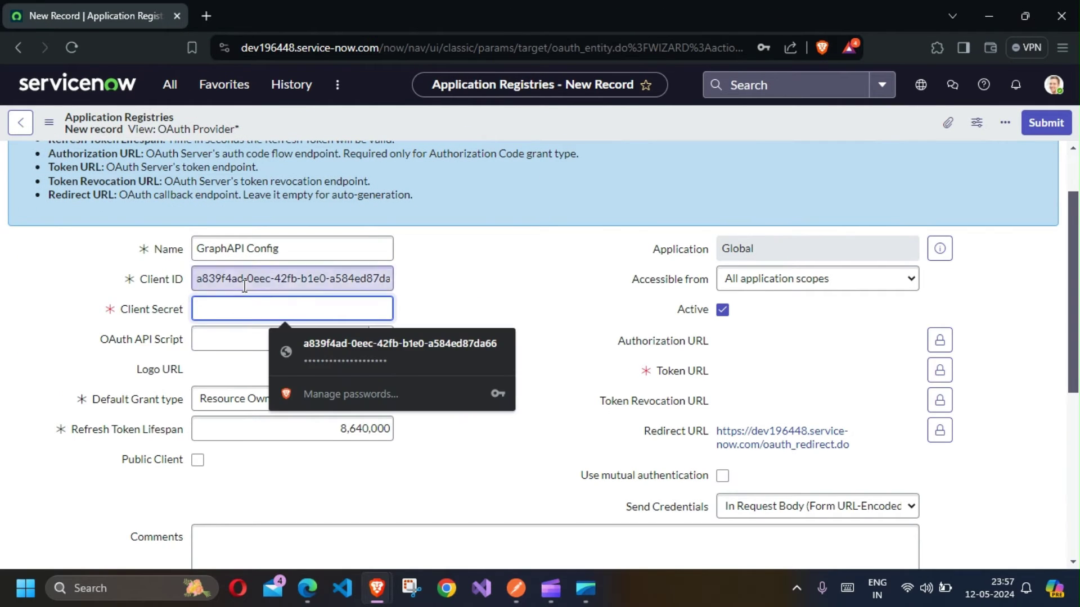
# - Select the Client Secret field, then switch back to the Azure app registration
pyautogui.click(232, 304)
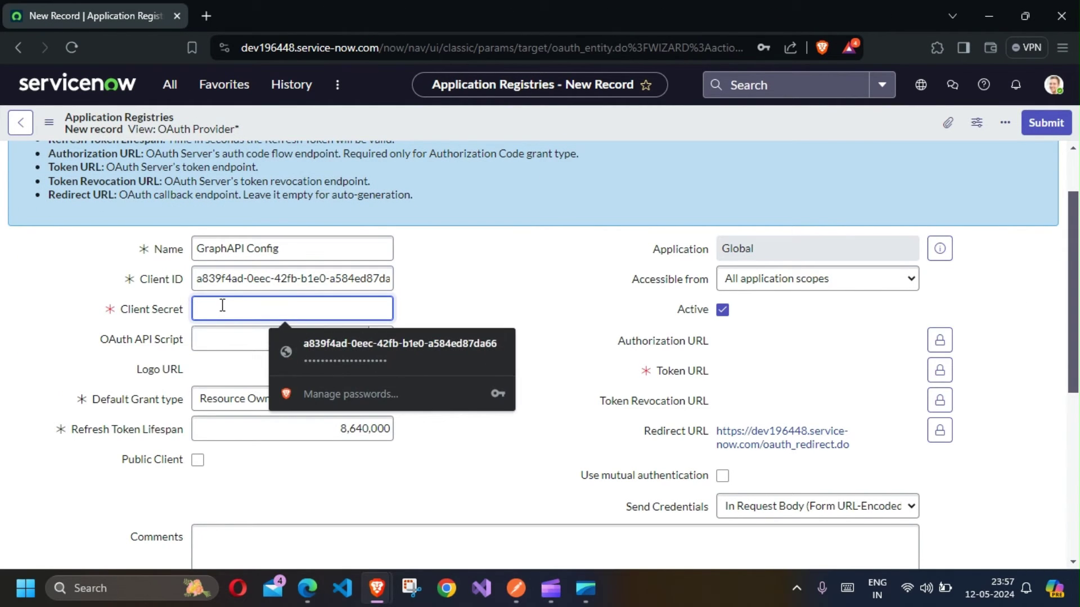
pyautogui.click(311, 180)
pyautogui.hotkey('alt', 'Tab')
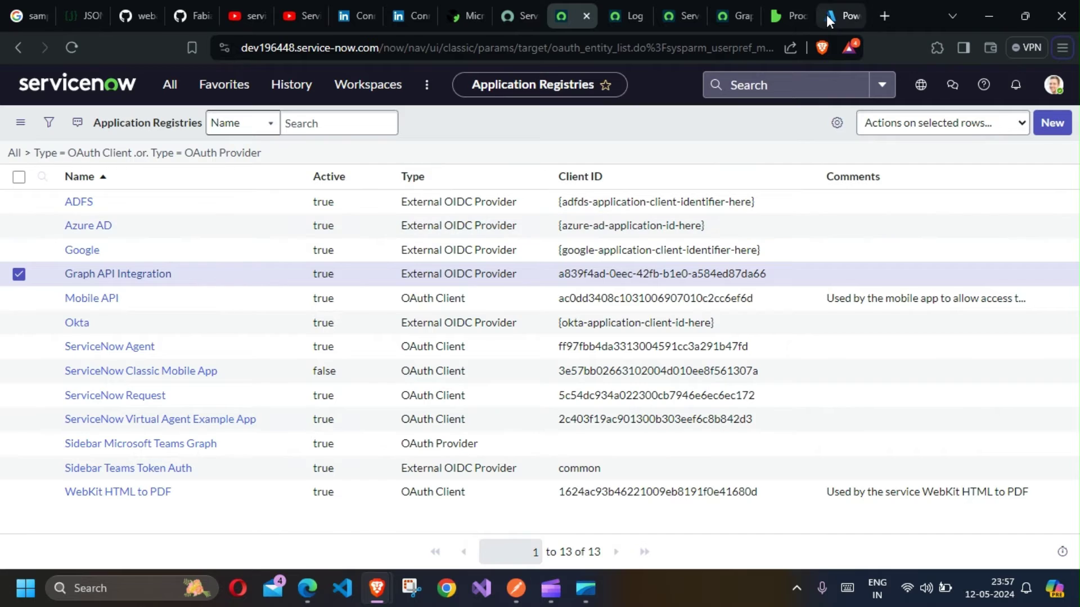
pyautogui.click(826, 15)
# - Delete the existing client secret 'sw' under Certificates & secrets
pyautogui.click(108, 371)
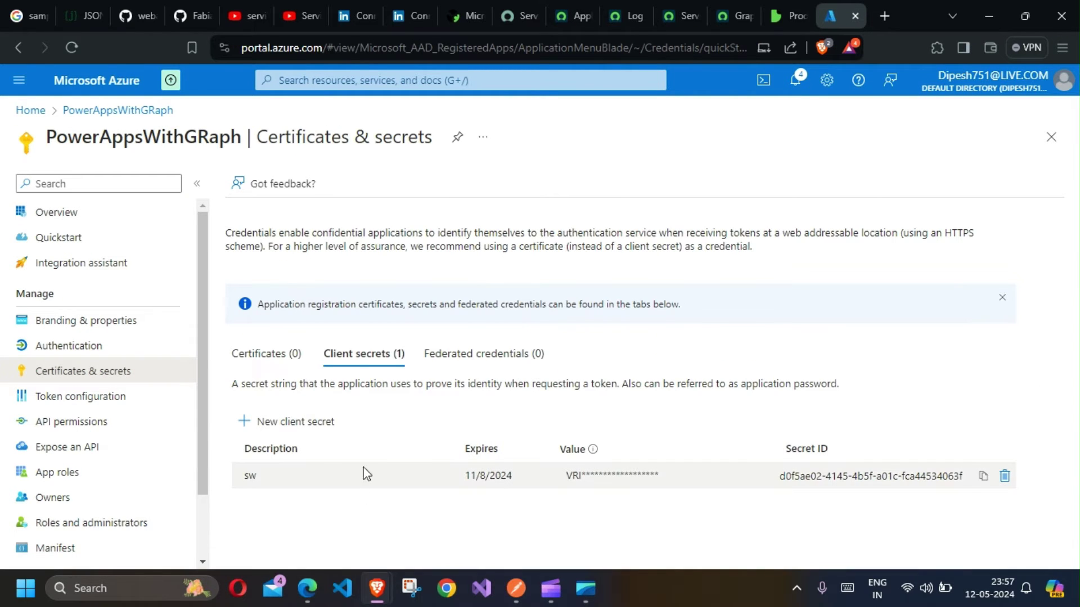
pyautogui.click(1004, 477)
pyautogui.click(257, 268)
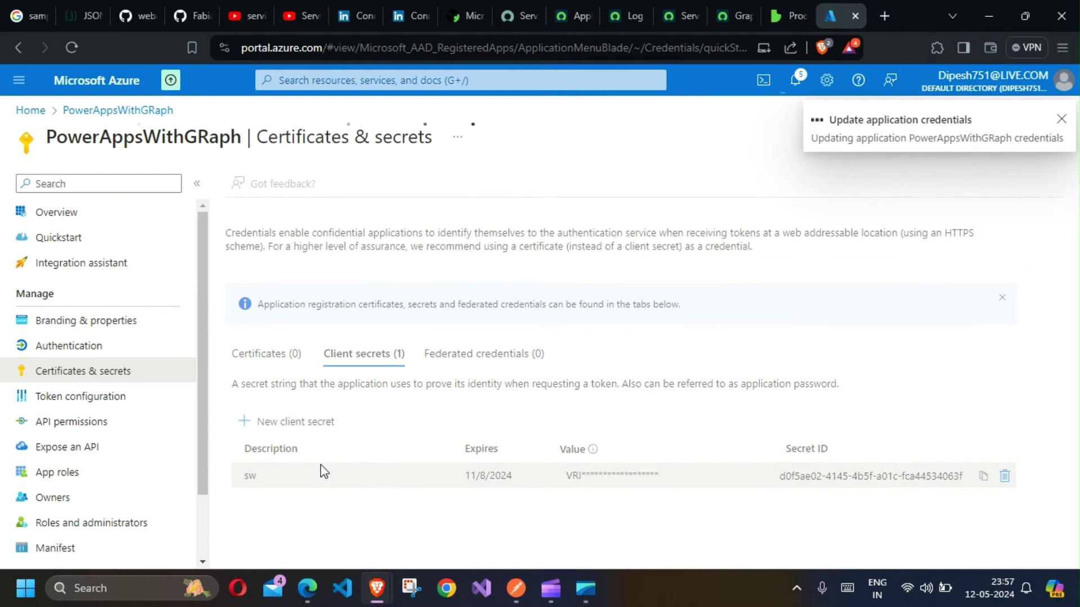
# - Add a new client secret 'swsadwa', copy its value, and focus ServiceNow's Client Secret field
pyautogui.click(266, 427)
pyautogui.click(1061, 119)
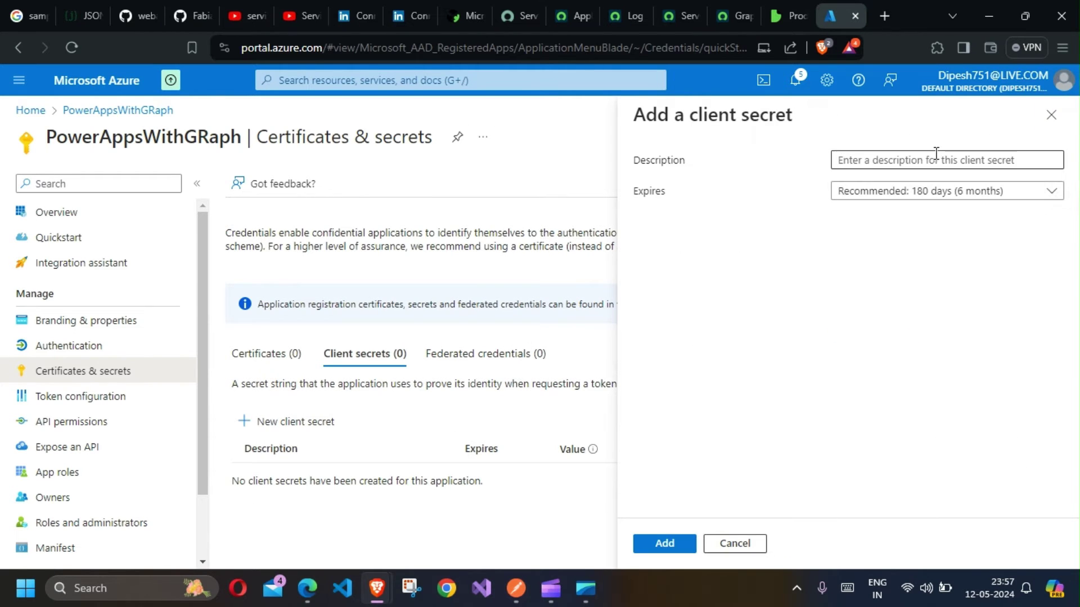
pyautogui.write('swsadwa')
pyautogui.click(665, 543)
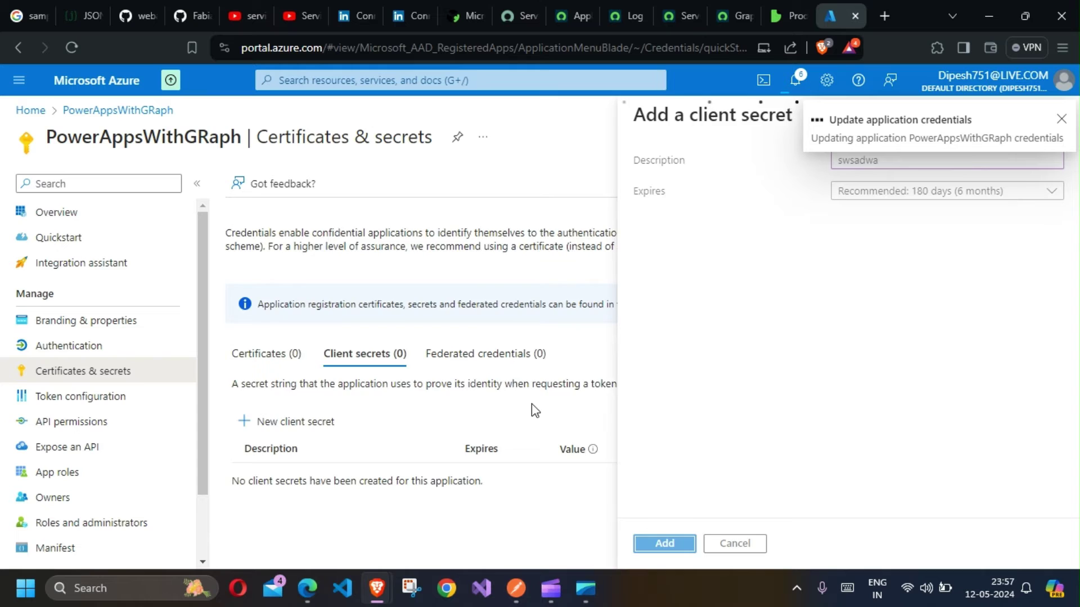
pyautogui.click(753, 522)
pyautogui.hotkey('alt', 'Tab')
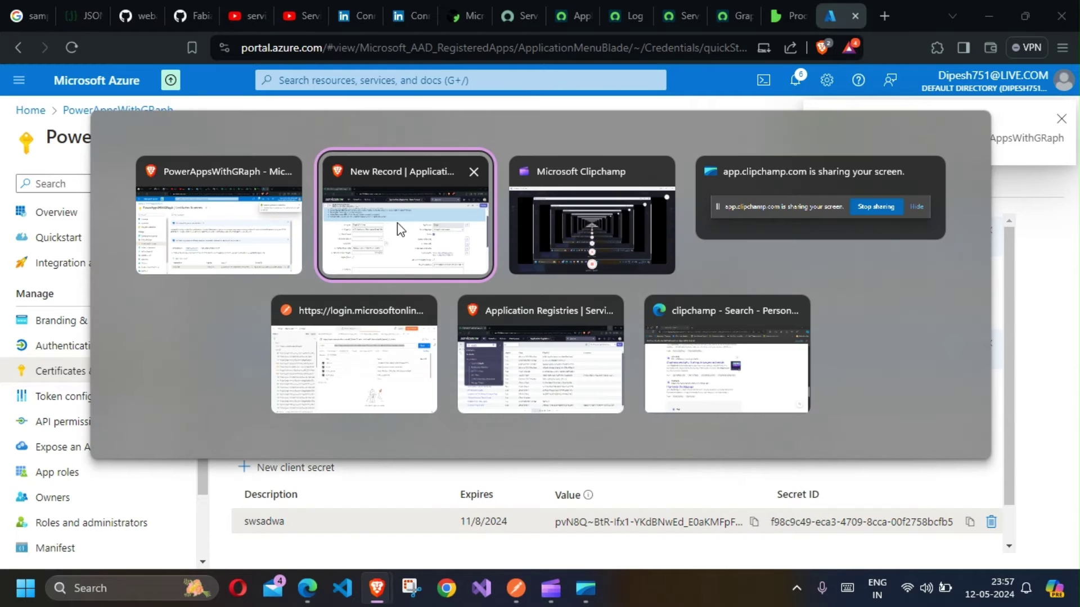
pyautogui.click(222, 303)
# - Paste the secret into Client Secret and set Default Grant type to Authorization Code
pyautogui.hotkey('ctrl', 'v')
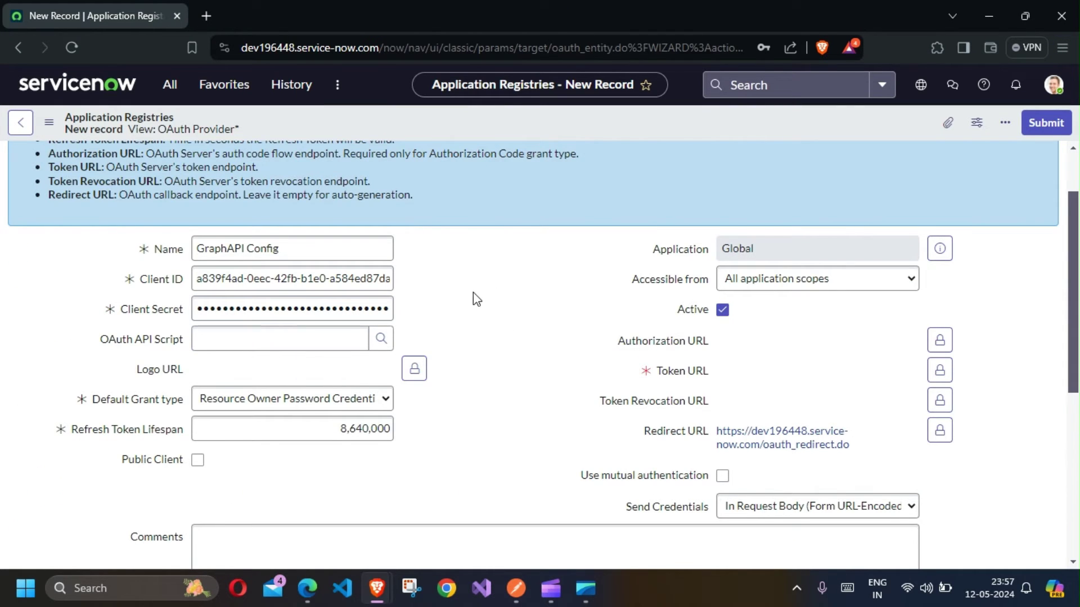
pyautogui.scroll(-2, 353, 323)
pyautogui.click(353, 323)
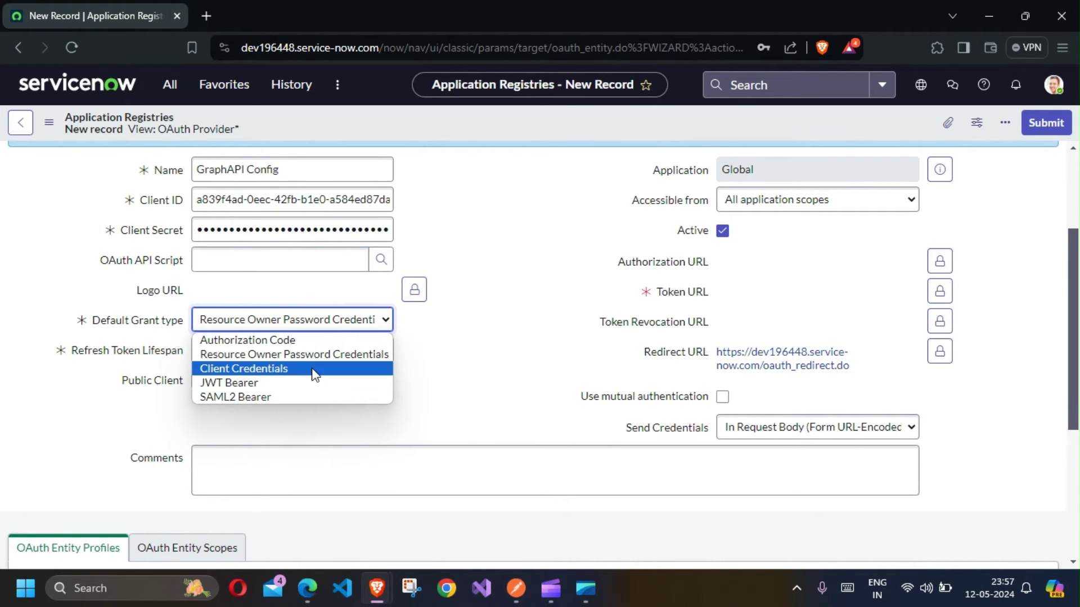
pyautogui.click(304, 341)
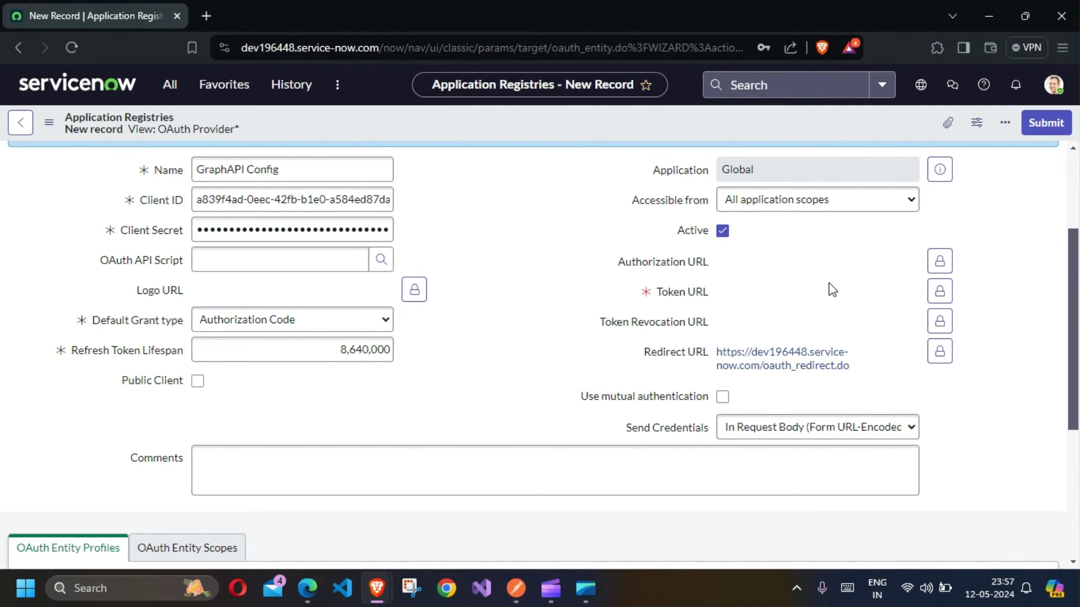
# - Copy the full token request URL from Postman and return to ServiceNow
pyautogui.click(516, 588)
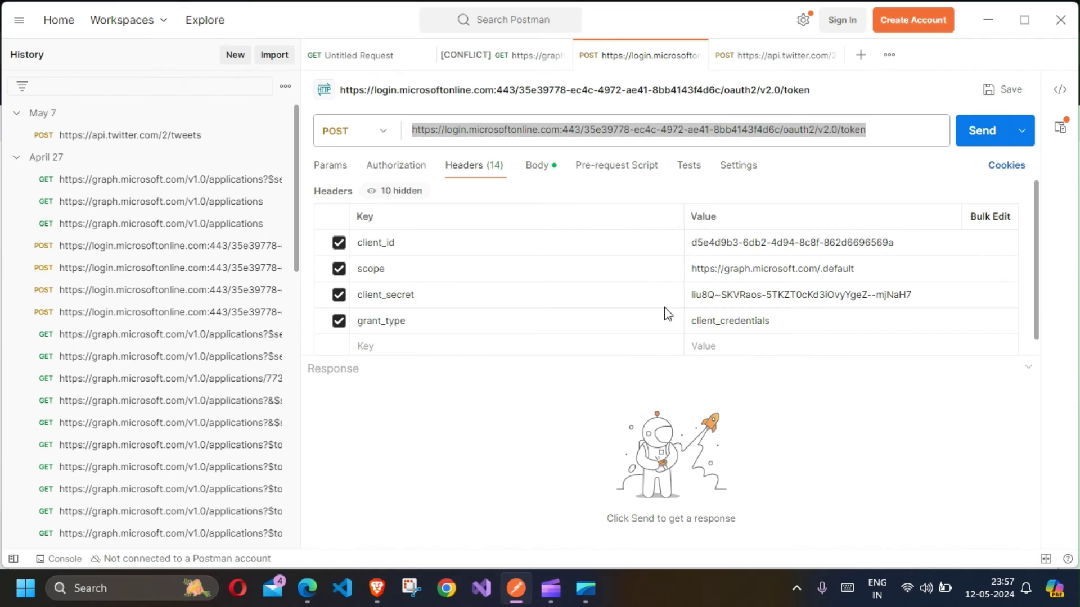
pyautogui.tripleClick(807, 130)
pyautogui.hotkey('alt', 'Tab')
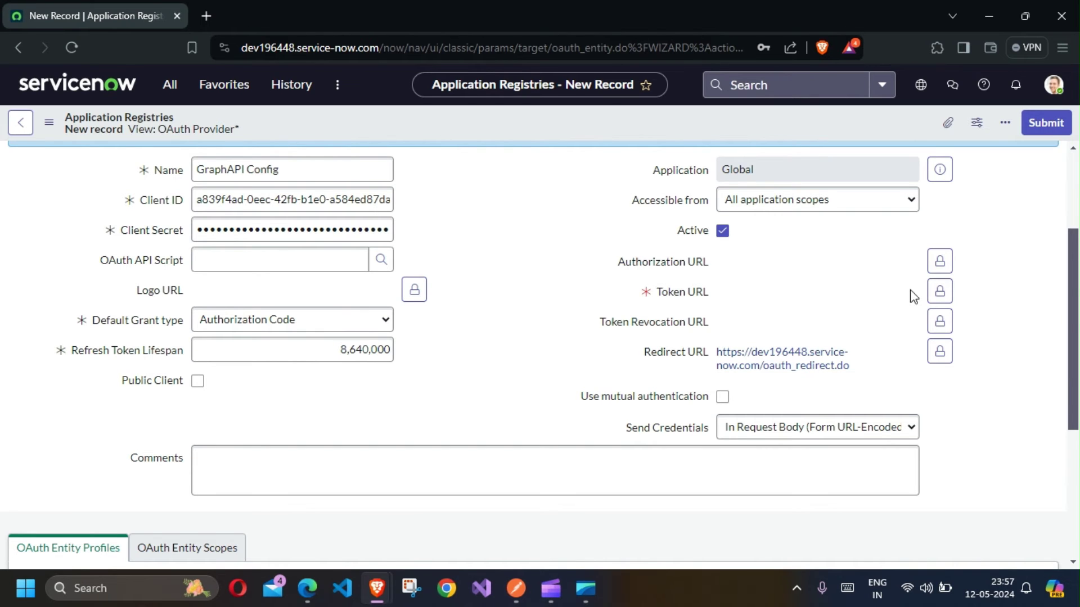
# - Paste the oauth2/v2.0/token endpoint into Token URL, then return to the Azure app's Overview
pyautogui.click(939, 290)
pyautogui.hotkey('ctrl', 'v')
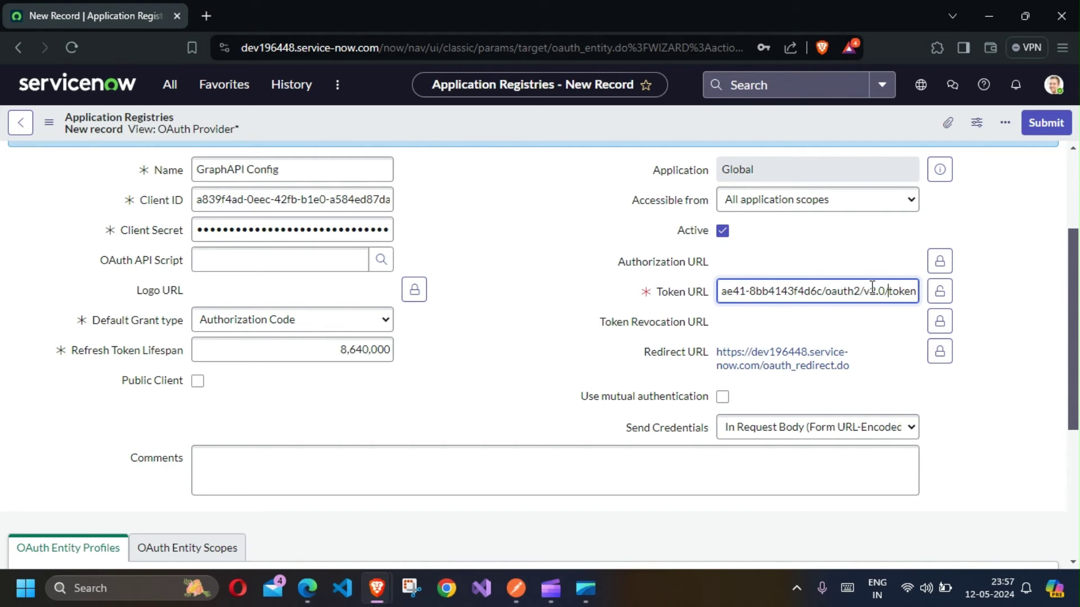
pyautogui.moveTo(873, 287); pyautogui.dragTo(853, 287)
pyautogui.hotkey('alt', 'Tab')
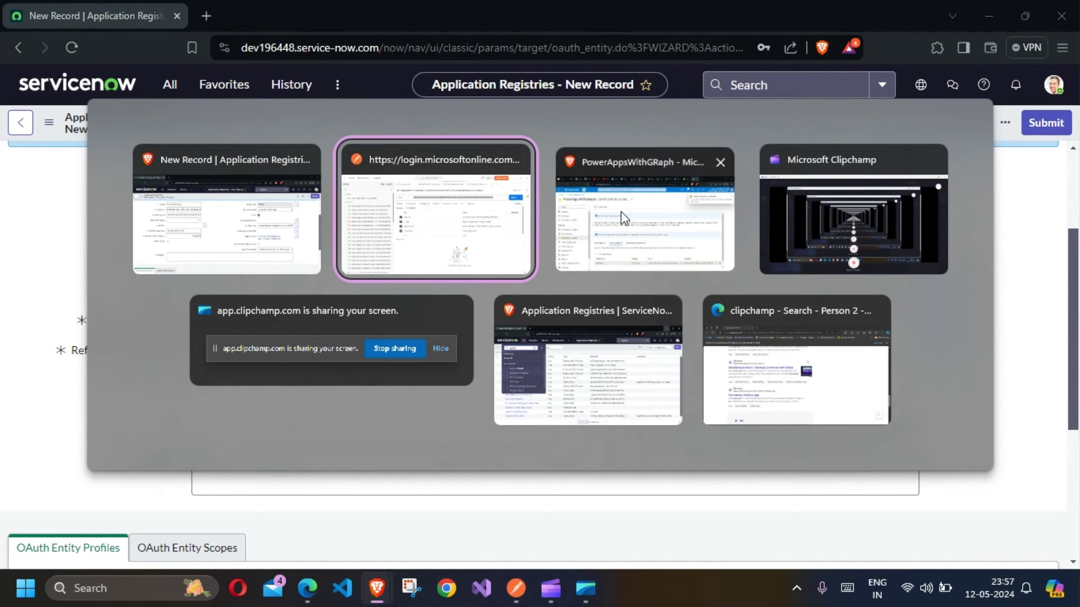
pyautogui.click(622, 217)
pyautogui.click(113, 217)
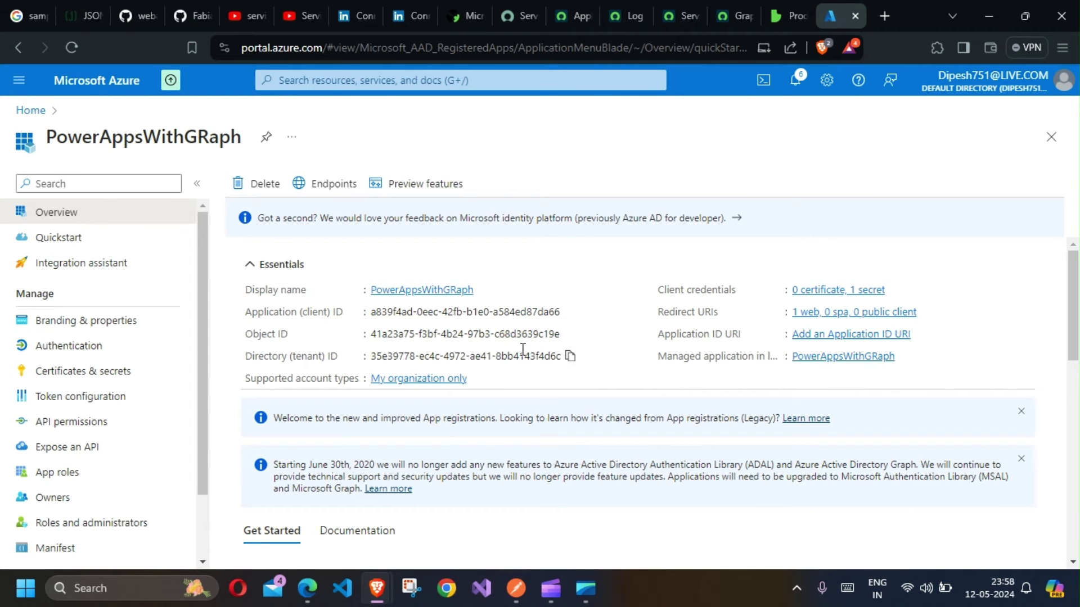
# - Review the app's OAuth 2.0 endpoint URLs in Azure, then close the list
pyautogui.click(322, 184)
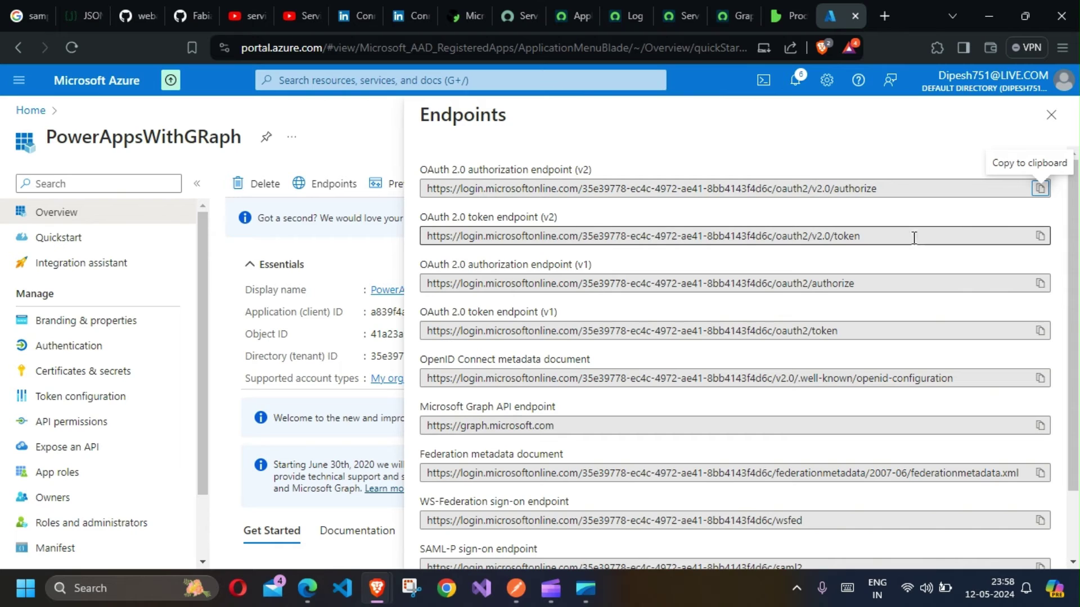
pyautogui.click(1050, 115)
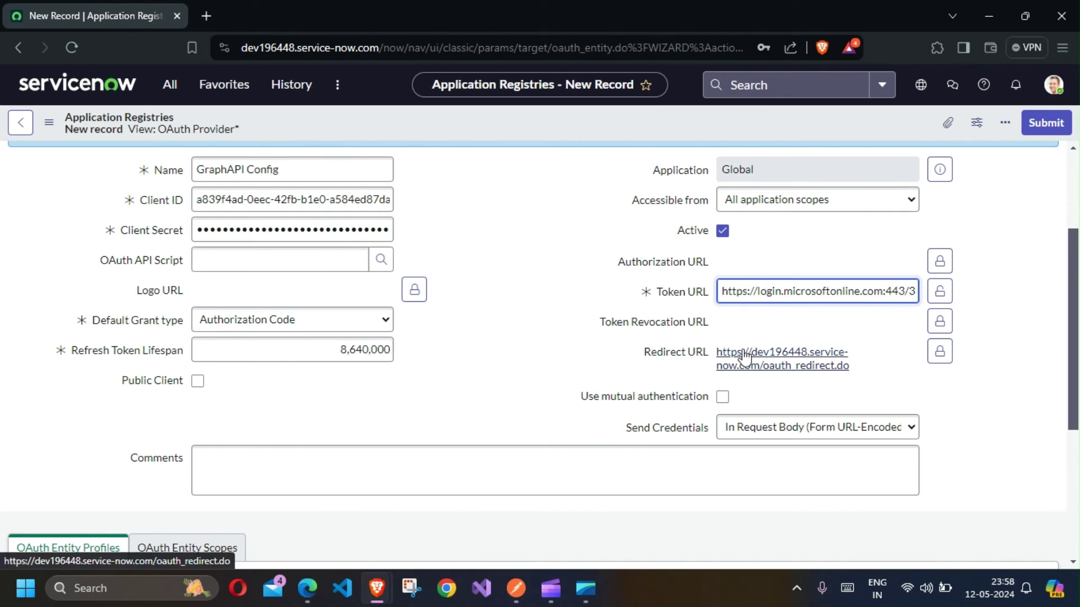
# - Check the oauth_redirect.do Redirect URL in ServiceNow and switch back to Azure
pyautogui.click(866, 371)
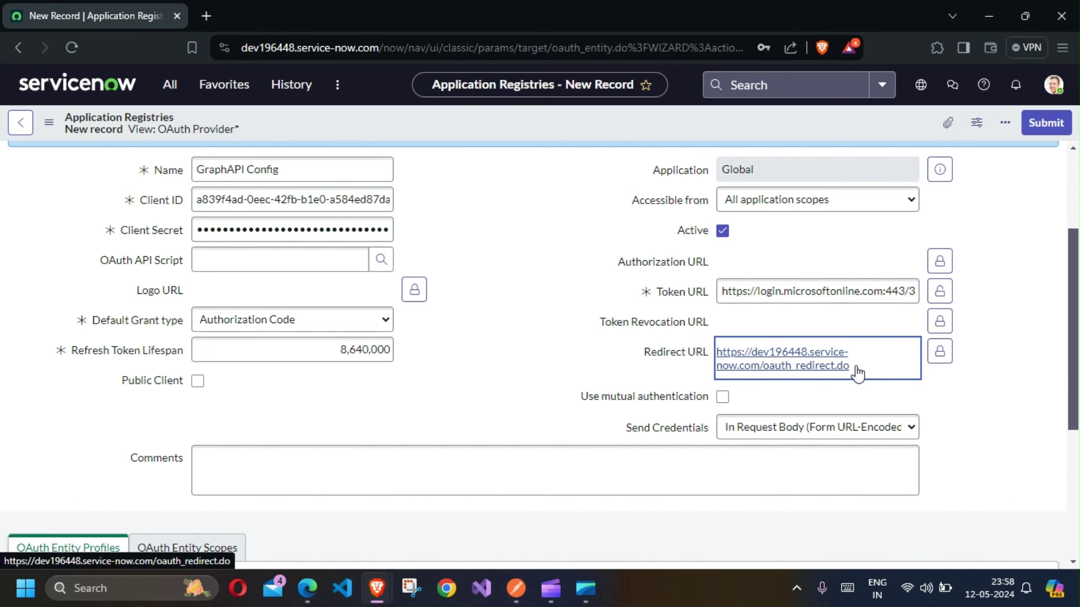
pyautogui.hotkey('alt', 'Tab')
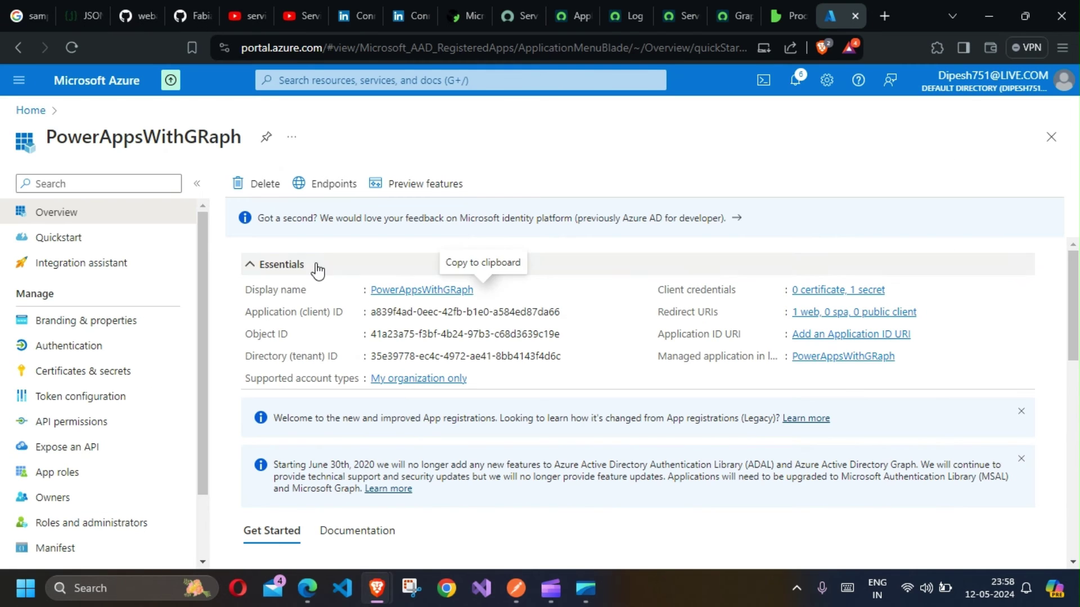
# - Confirm the Web redirect URI matches ServiceNow's oauth_redirect.do, then return to Overview
pyautogui.click(97, 355)
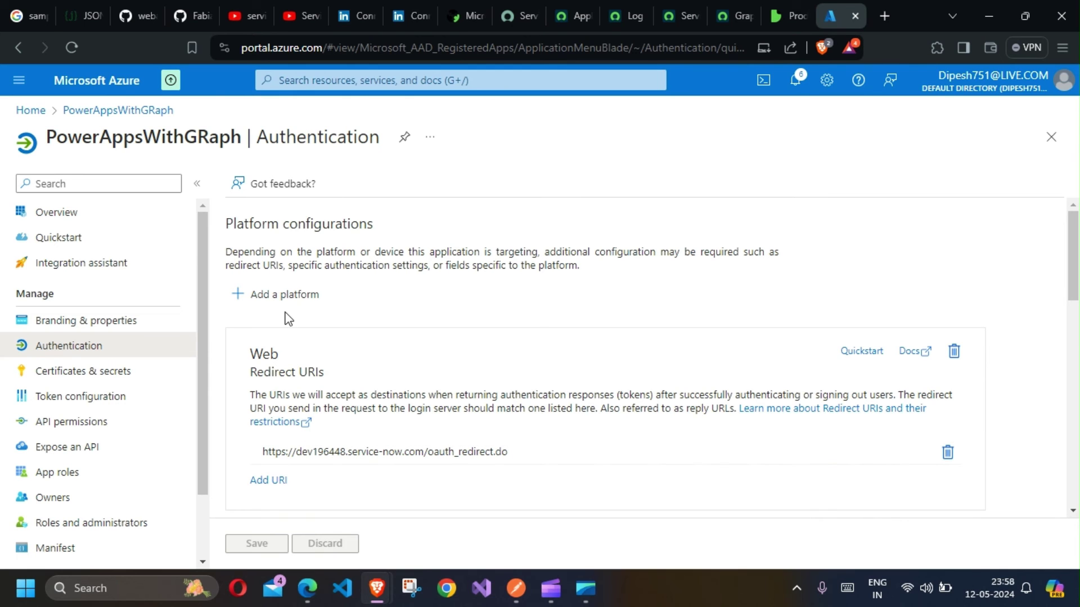
pyautogui.click(168, 212)
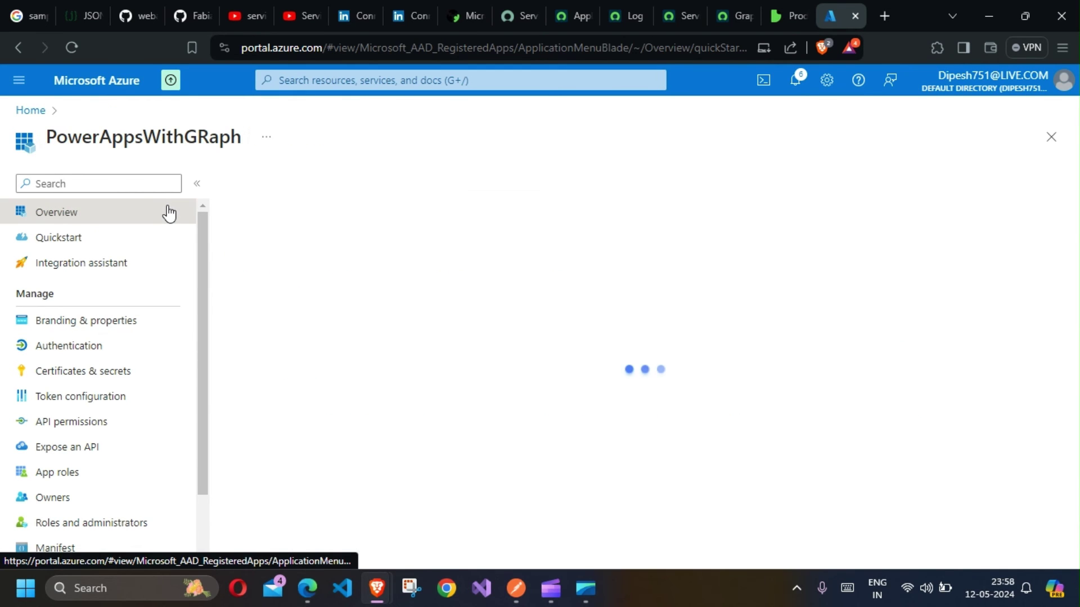
pyautogui.hotkey('alt', 'Tab')
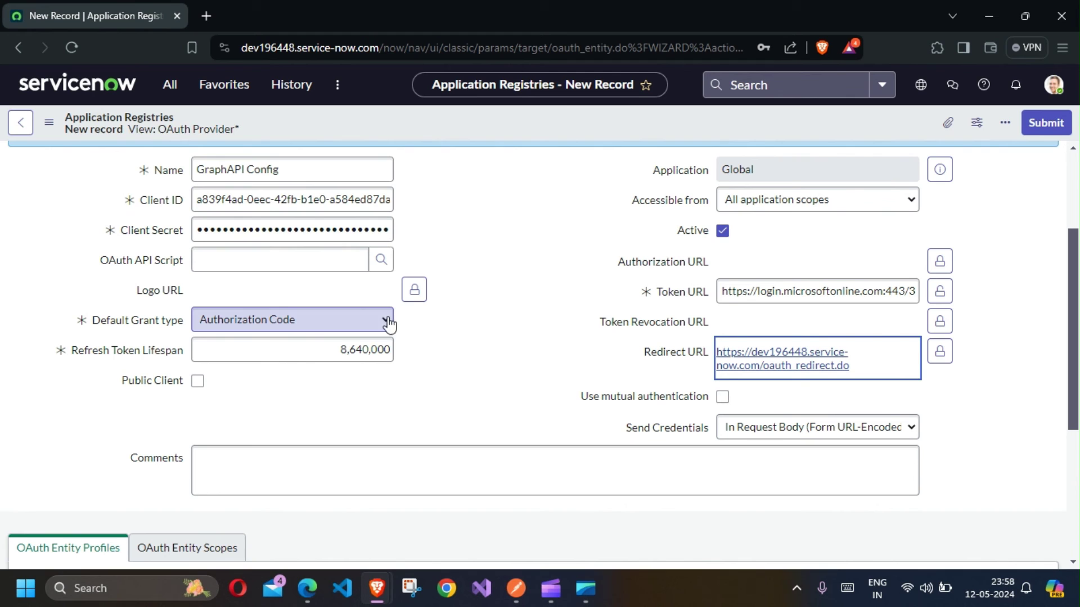
pyautogui.scroll(-3, 613, 319)
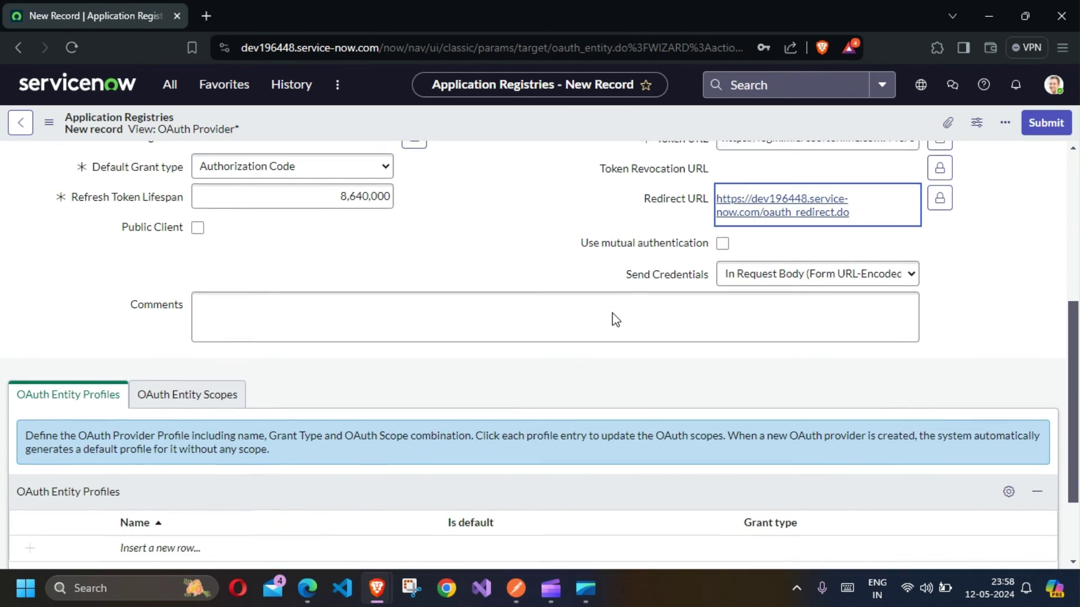
pyautogui.scroll(5, 613, 319)
pyautogui.scroll(-2, 615, 319)
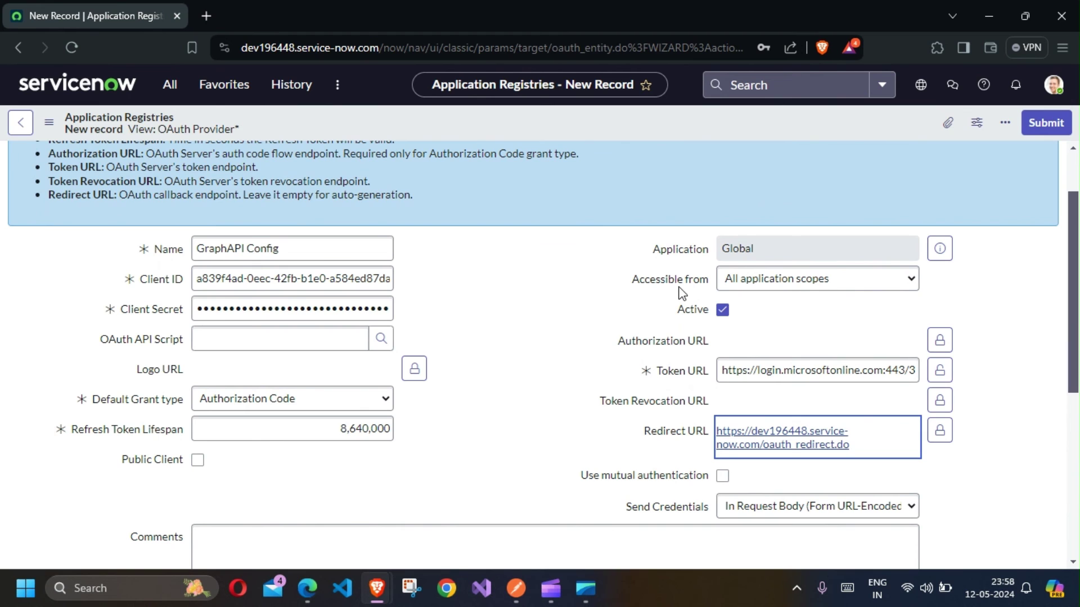
# - Submit the GraphAPI Config OAuth provider record and decline the browser's offer to save the password
pyautogui.click(1045, 125)
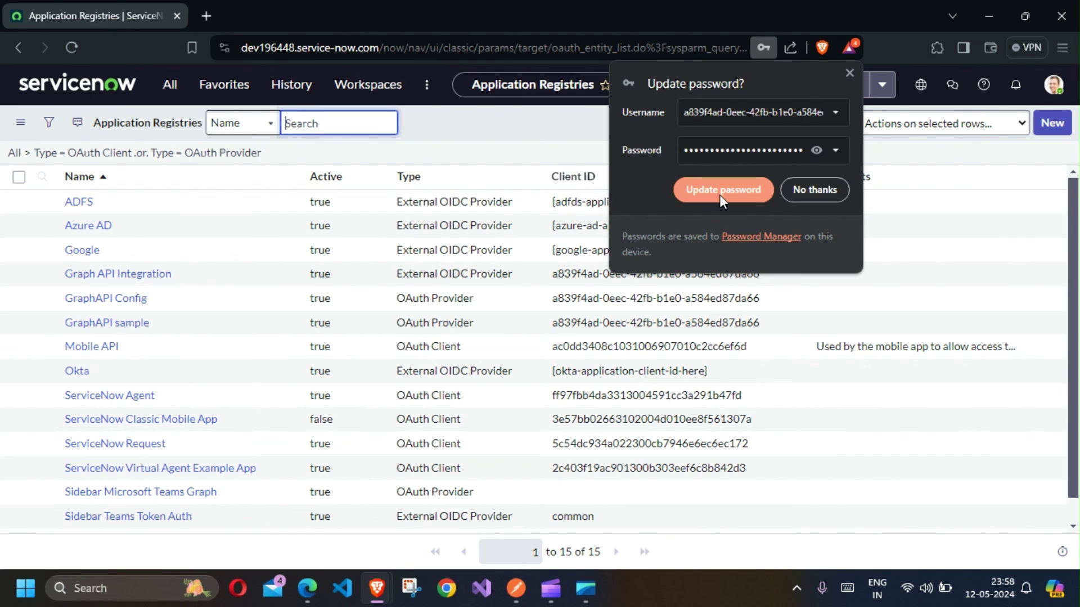
pyautogui.click(843, 184)
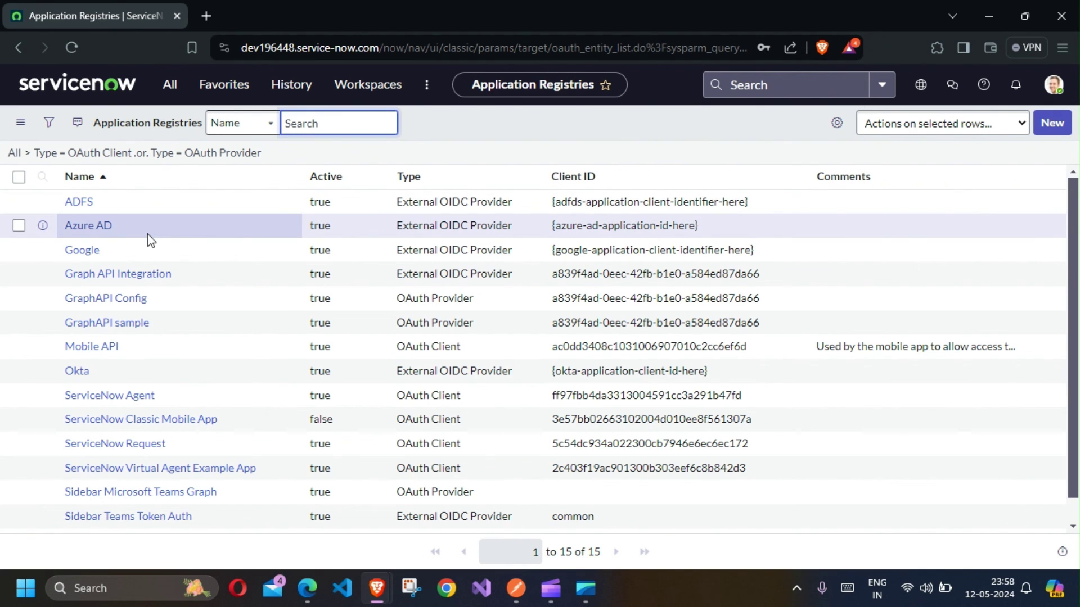